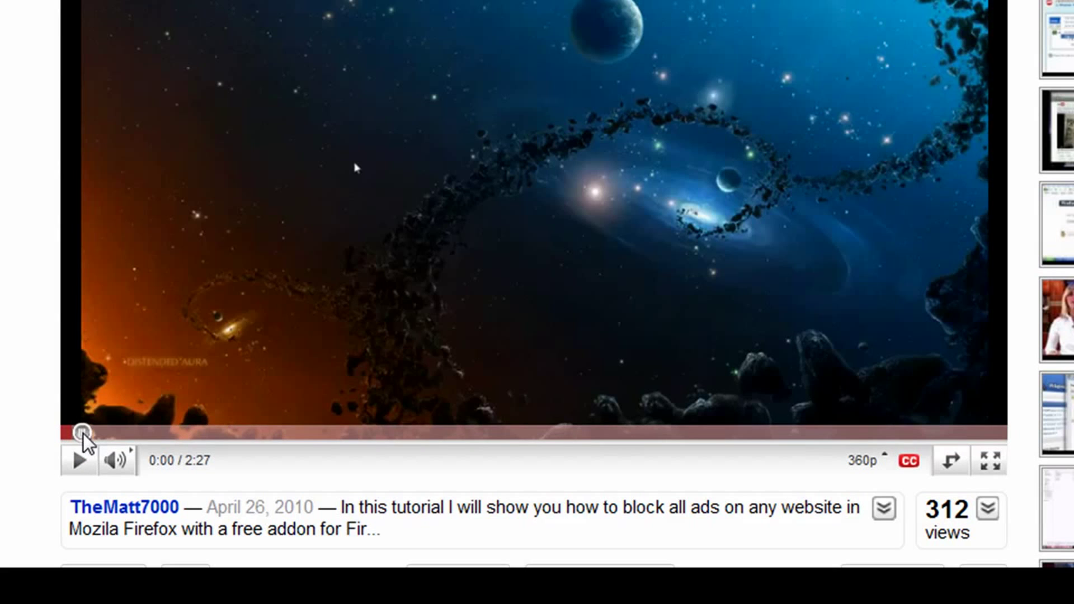
# - Scrub the seek bar a little forward near the start of the video
pyautogui.moveTo(69, 433)
pyautogui.mouseDown()
pyautogui.moveTo(112, 434)
pyautogui.moveTo(72, 435)
pyautogui.mouseUp()
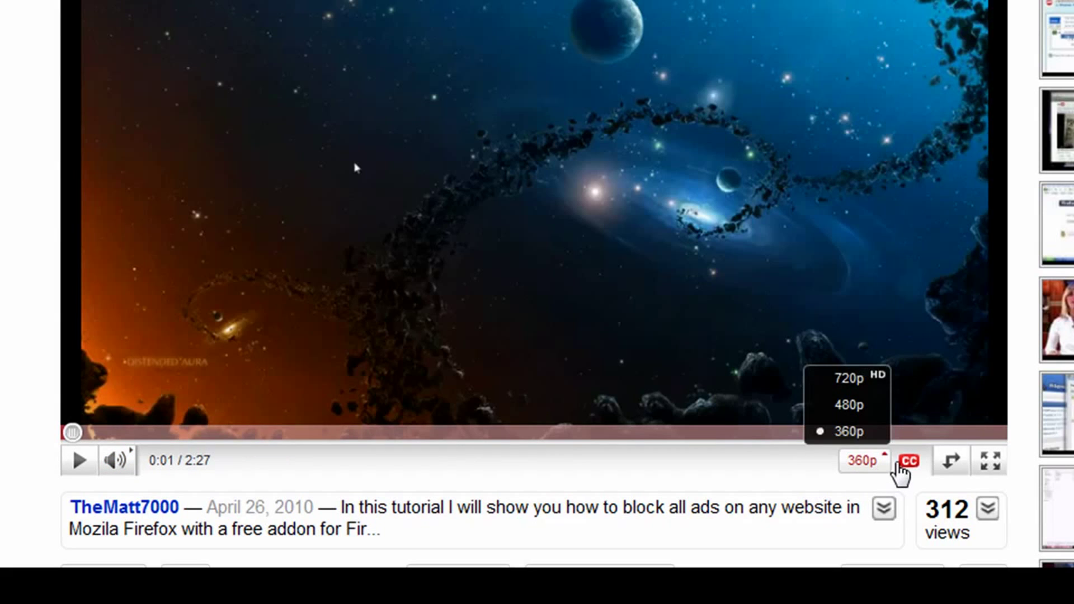
pyautogui.moveTo(910, 461)
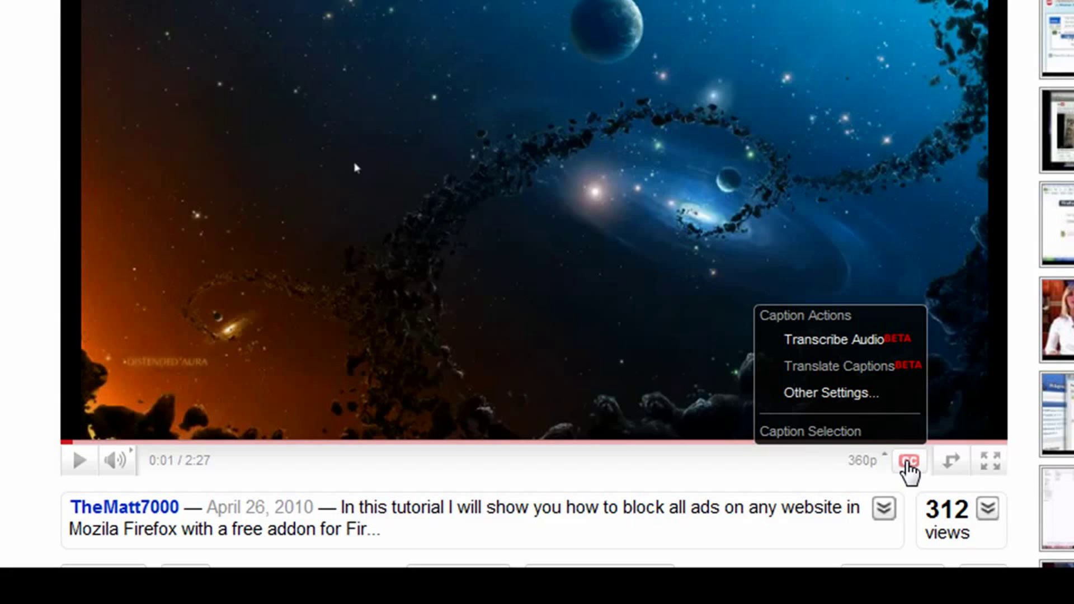
# - Toggle the 360p quality menu to clear the player's open menus
pyautogui.click(865, 460)
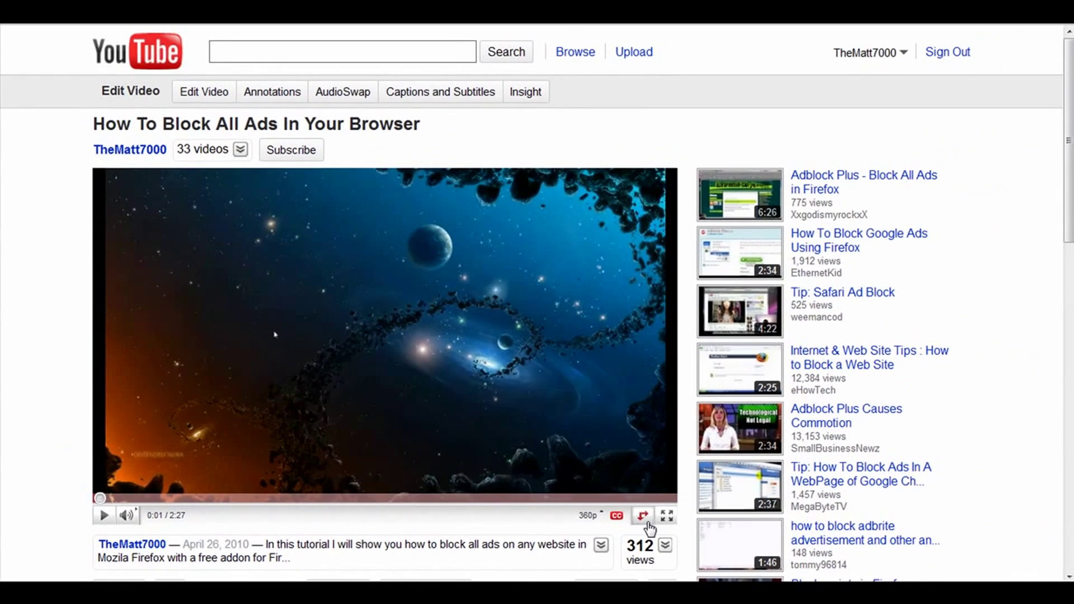
# - Switch the player to wide layout and show the 720p/480p/360p quality choices
pyautogui.click(643, 515)
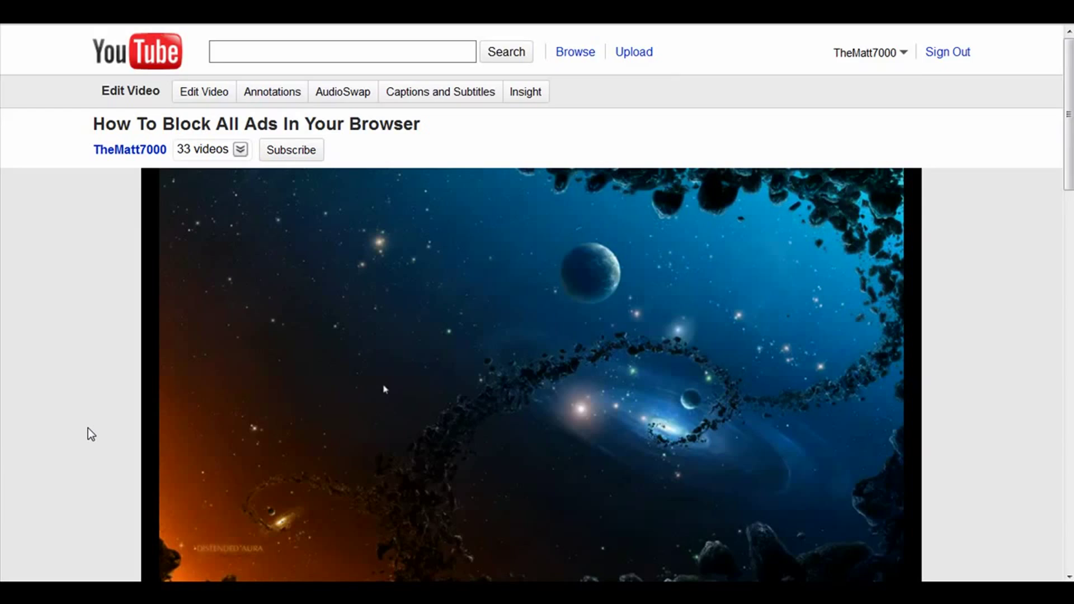
pyautogui.scroll(-3, 91, 434)
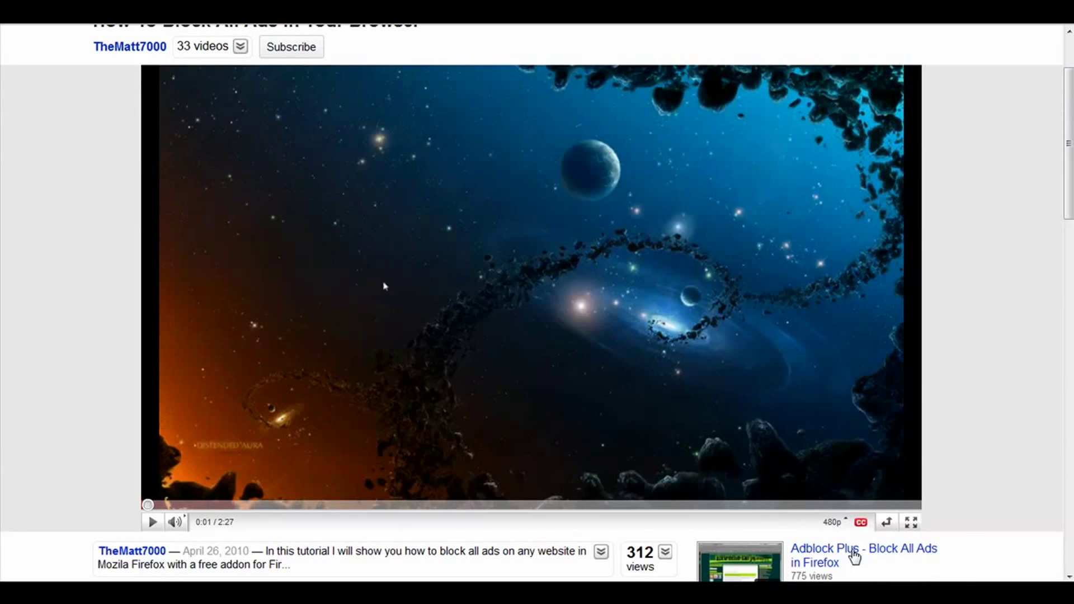
pyautogui.click(833, 522)
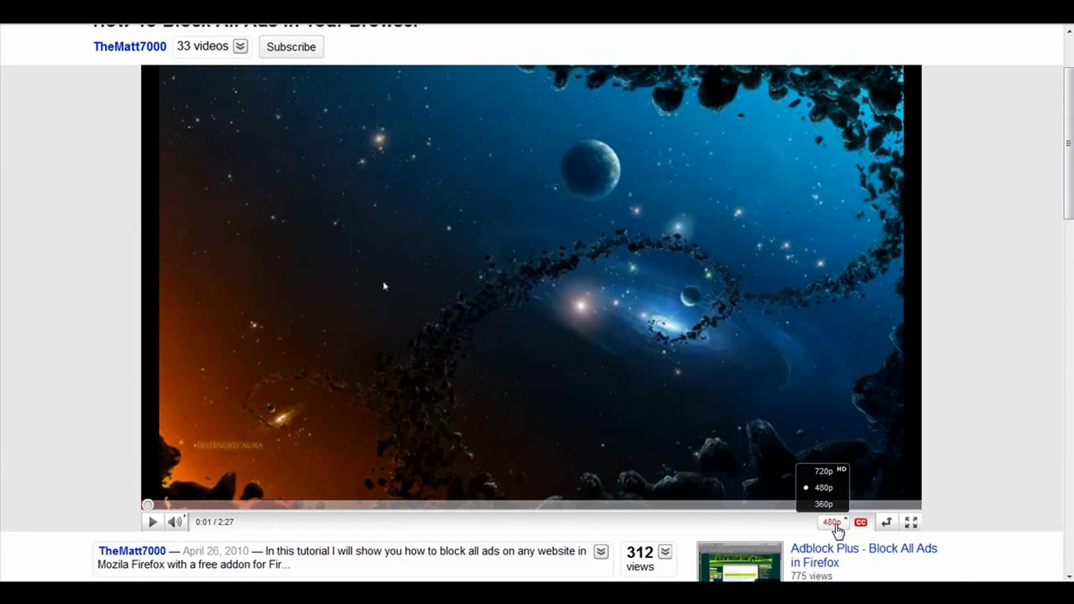